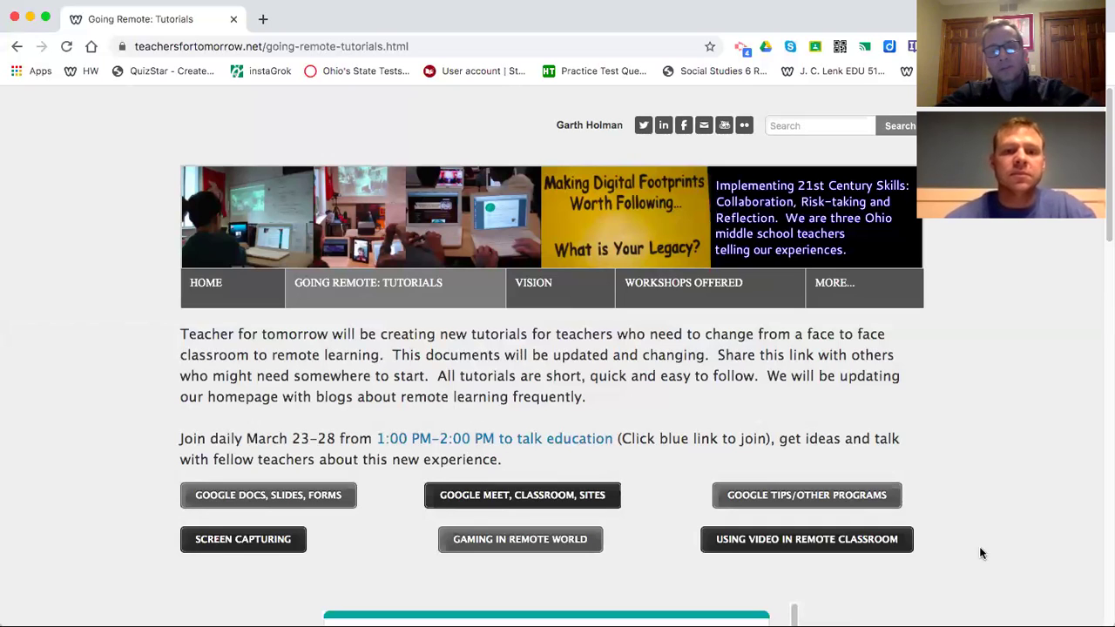
# - Open the GOOGLE MEET, CLASSROOM, SITES tutorial Google Doc in a new tab
pyautogui.click(515, 494)
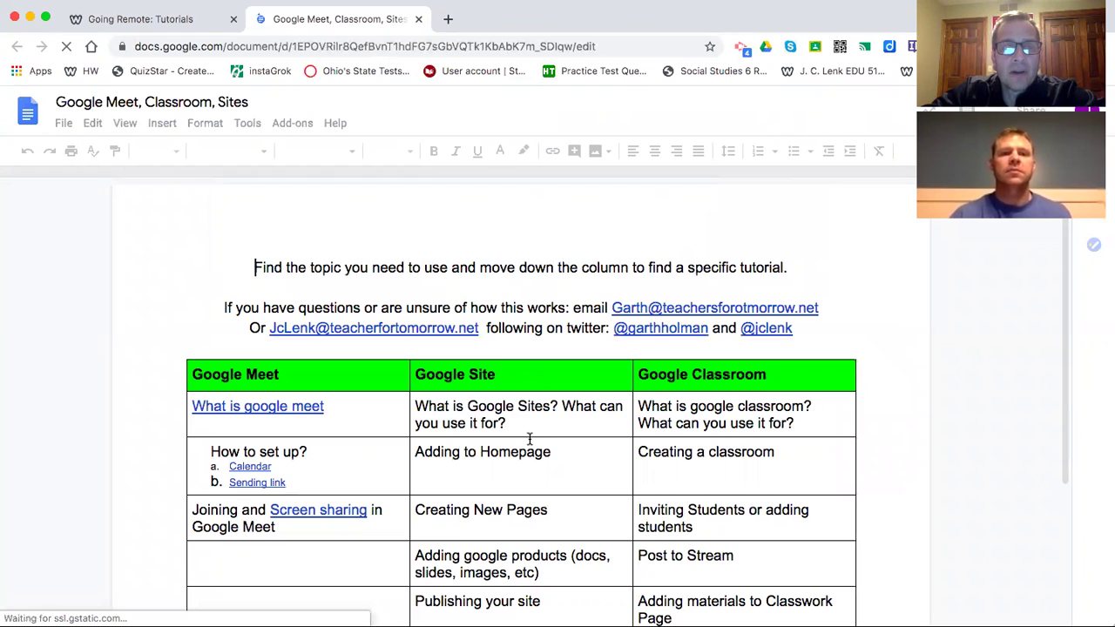
# - Open the 'What is Google Meet' video from the document's table, then close it
pyautogui.scroll(-5, 601, 325)
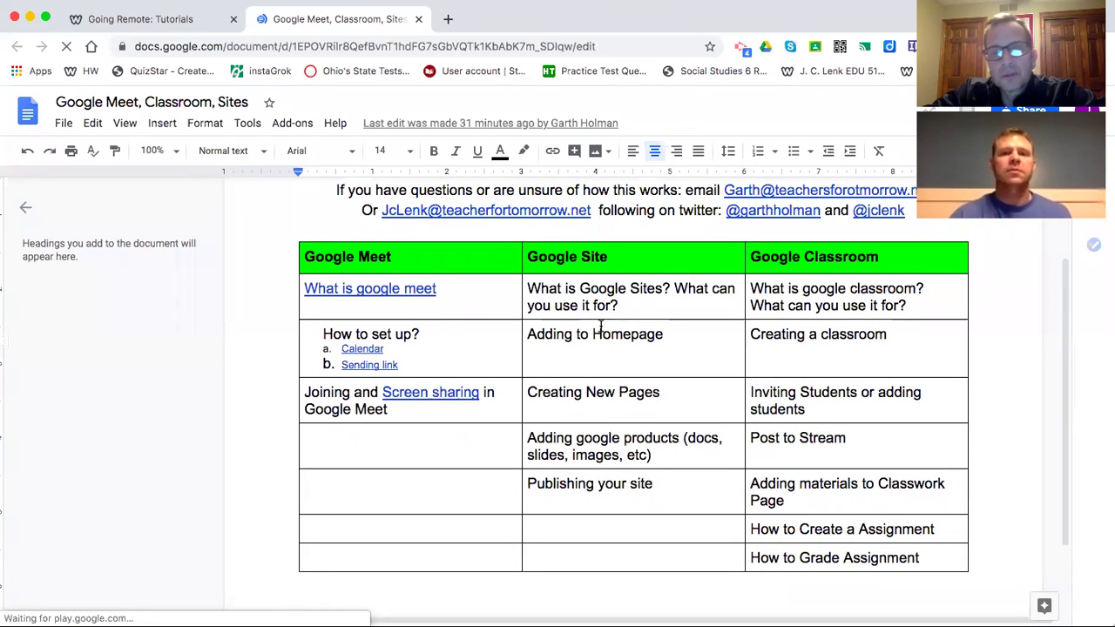
pyautogui.click(353, 292)
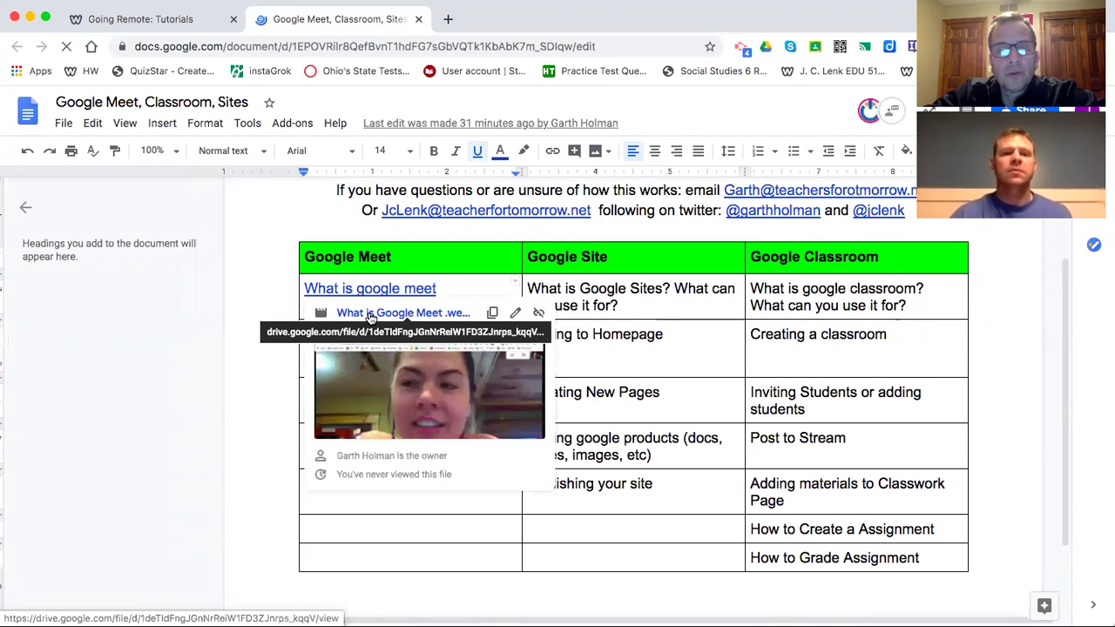
pyautogui.click(369, 313)
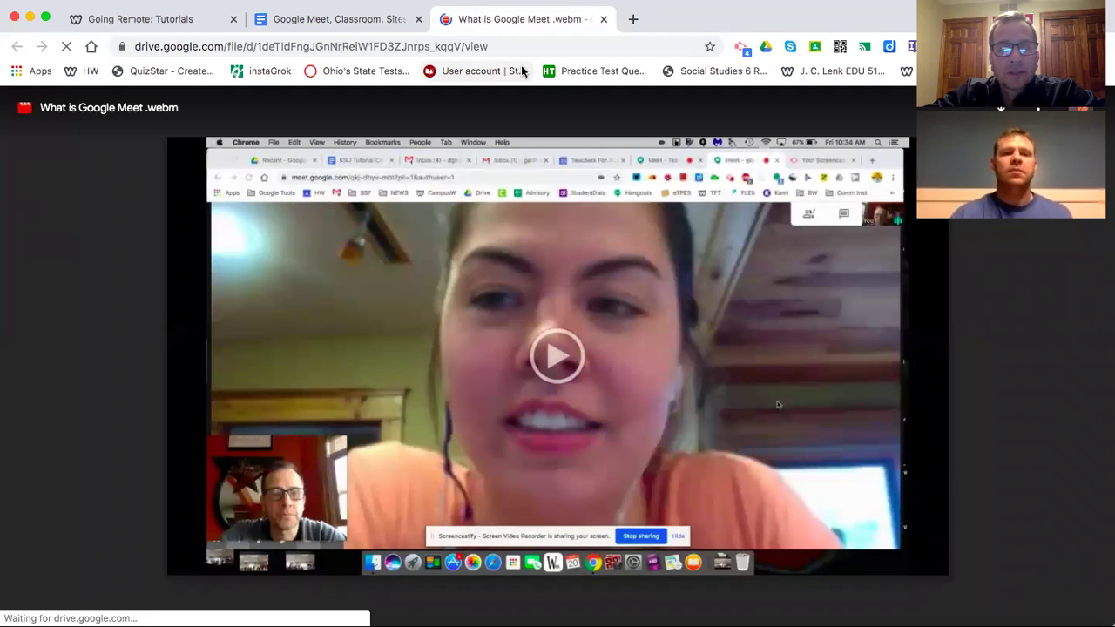
pyautogui.click(603, 20)
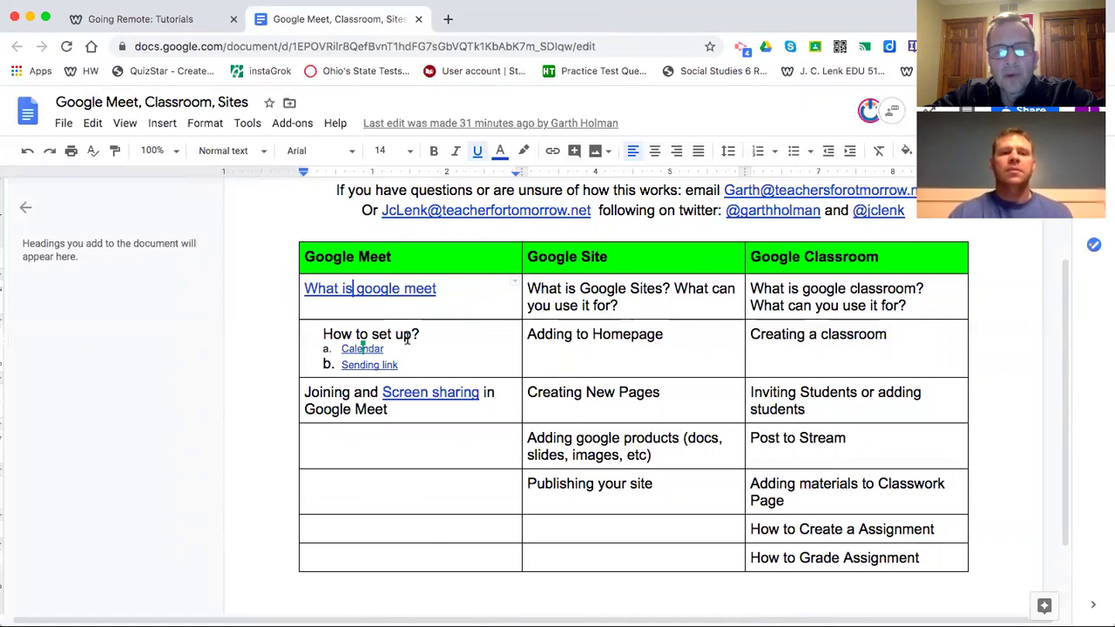
# - Open and close the Meet: Calendar option video, then return to the Going Remote tutorials page
pyautogui.click(367, 349)
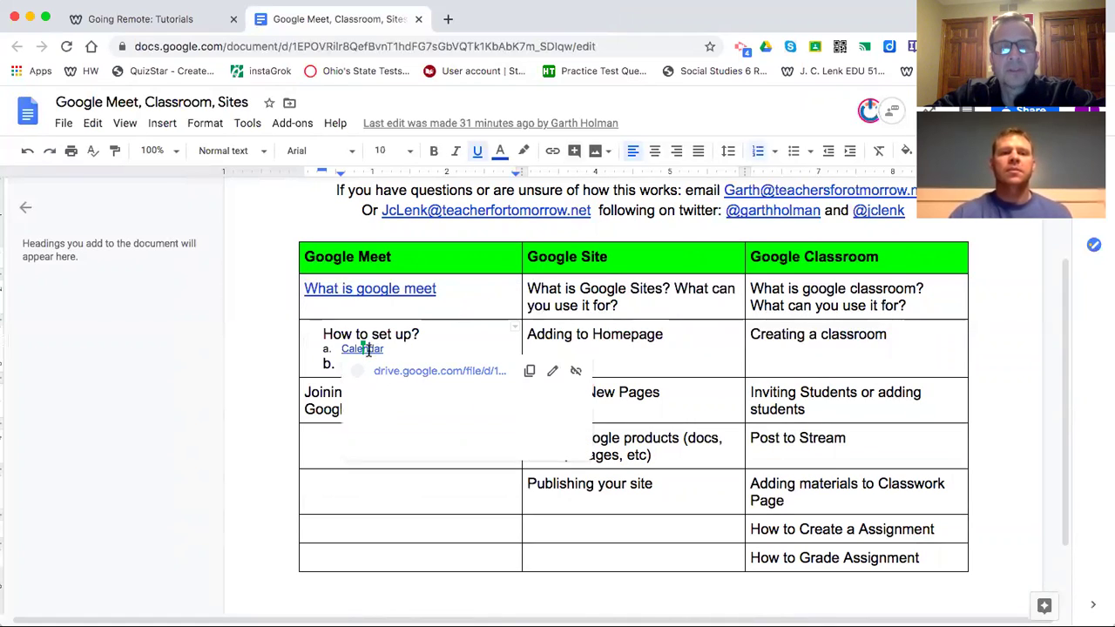
pyautogui.click(412, 372)
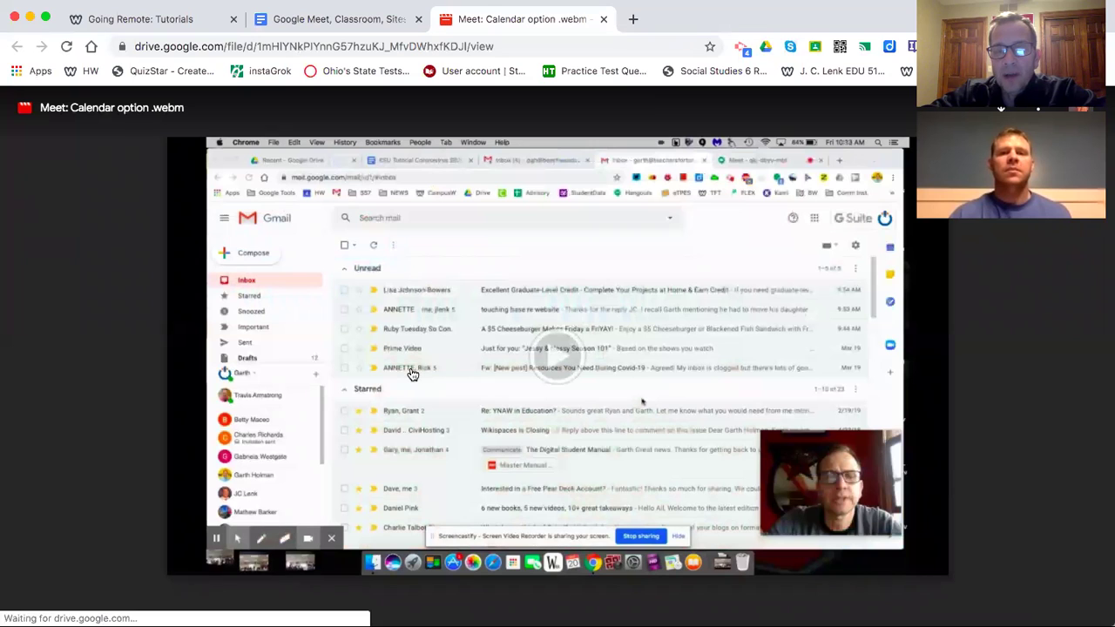
pyautogui.click(605, 19)
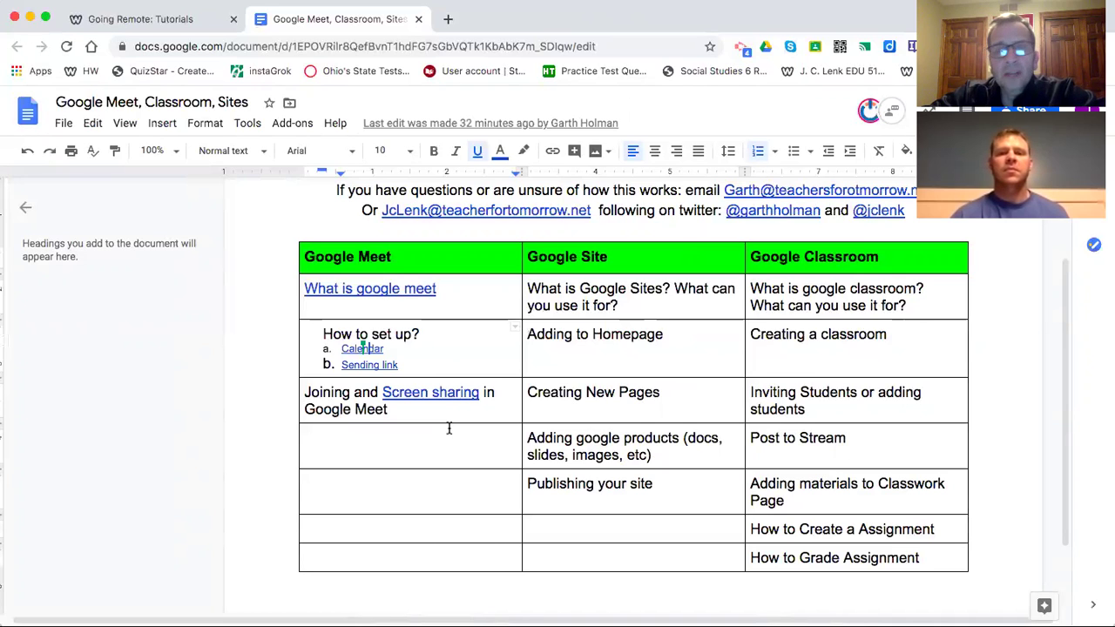
pyautogui.click(152, 24)
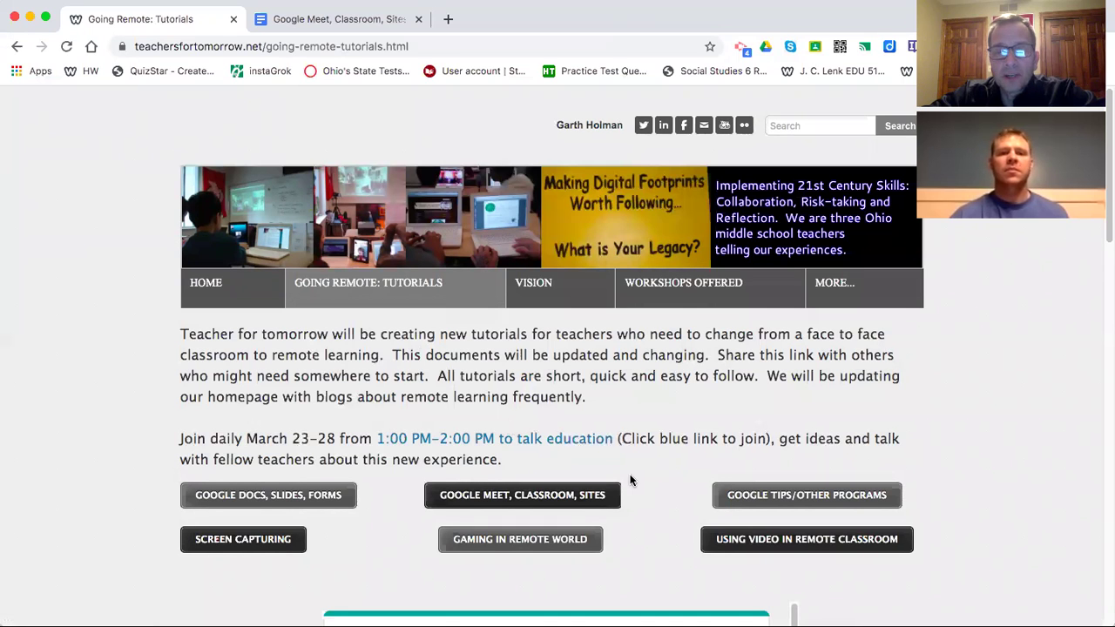
# - Scroll past the name, location, email and question fields to the Submit button and playlist heading
pyautogui.scroll(-1, 630, 479)
pyautogui.scroll(-1, 631, 479)
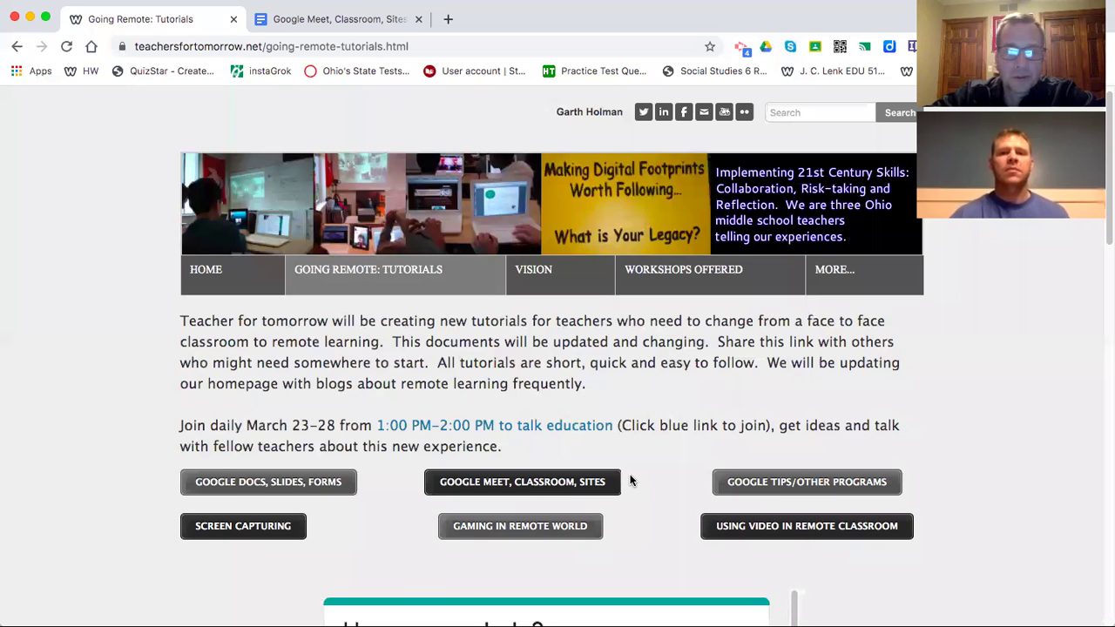
pyautogui.scroll(-3, 630, 474)
pyautogui.scroll(-5, 866, 557)
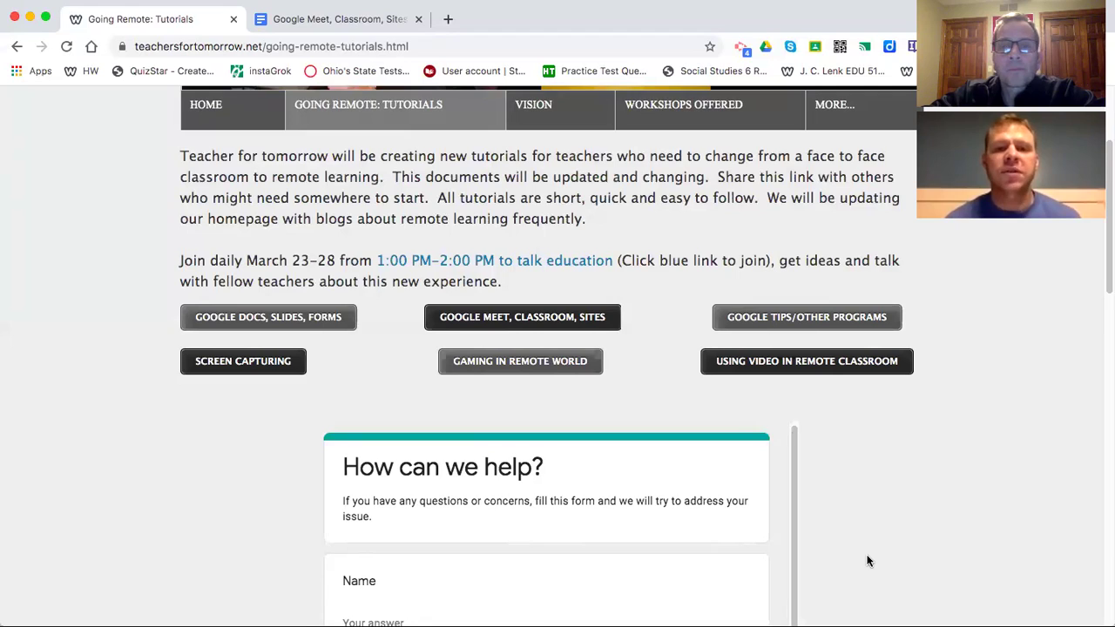
pyautogui.scroll(-1, 867, 560)
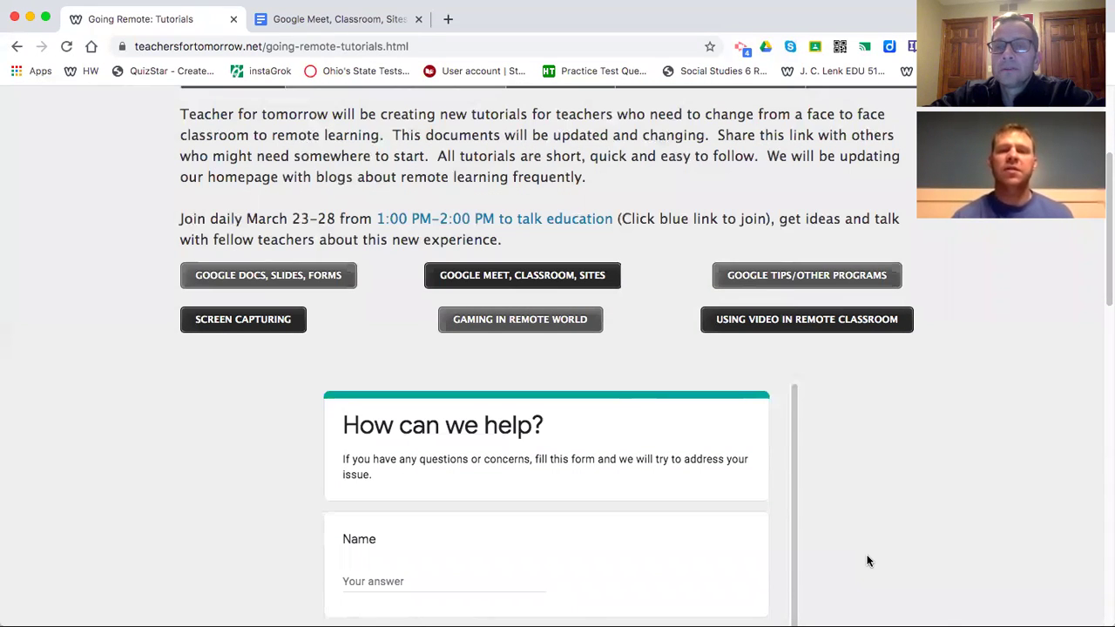
pyautogui.scroll(-1, 868, 560)
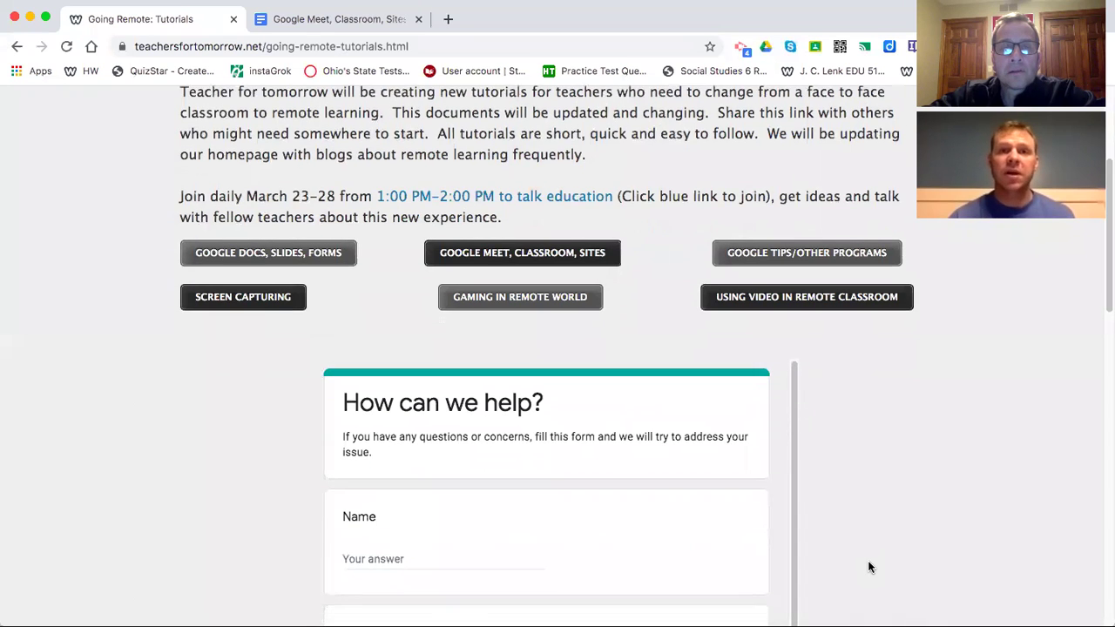
pyautogui.scroll(-2, 868, 567)
pyautogui.scroll(-1, 868, 565)
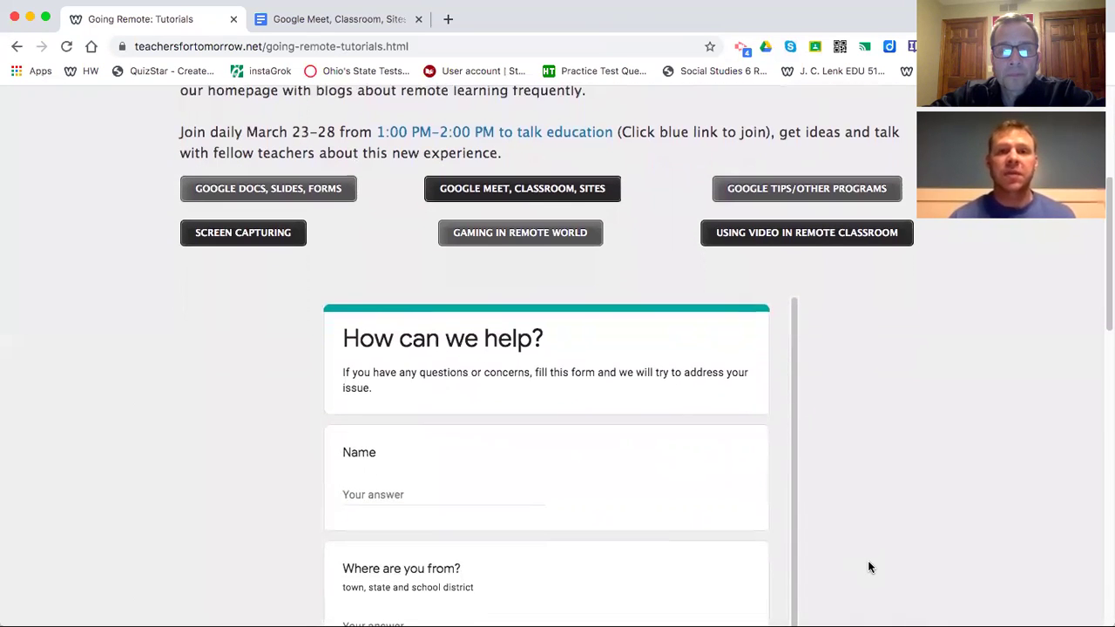
pyautogui.scroll(-3, 836, 438)
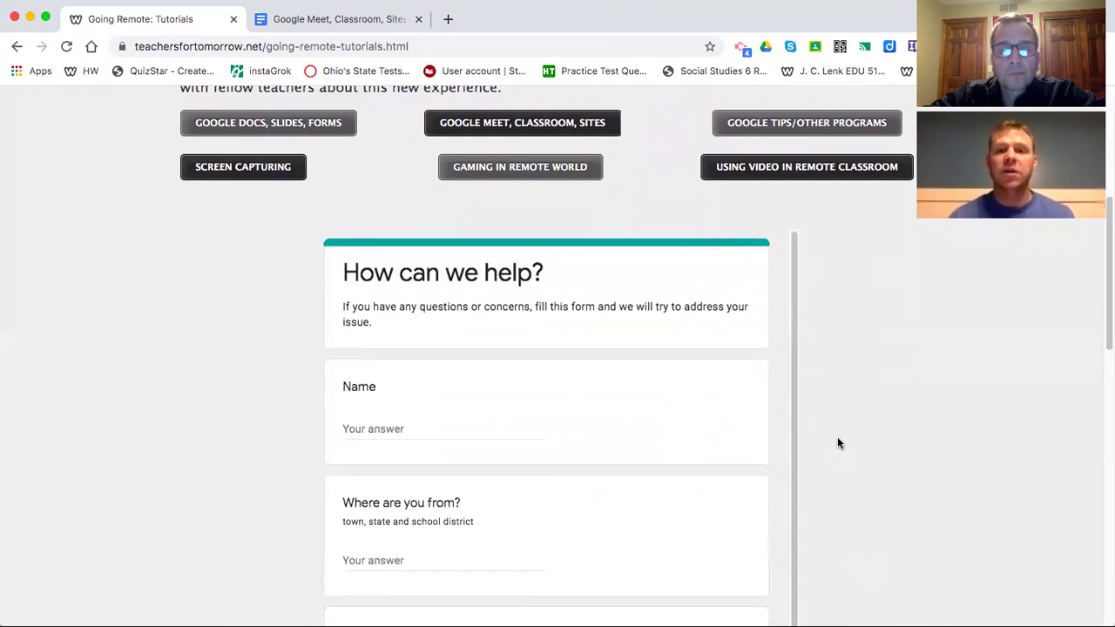
pyautogui.scroll(-1, 837, 443)
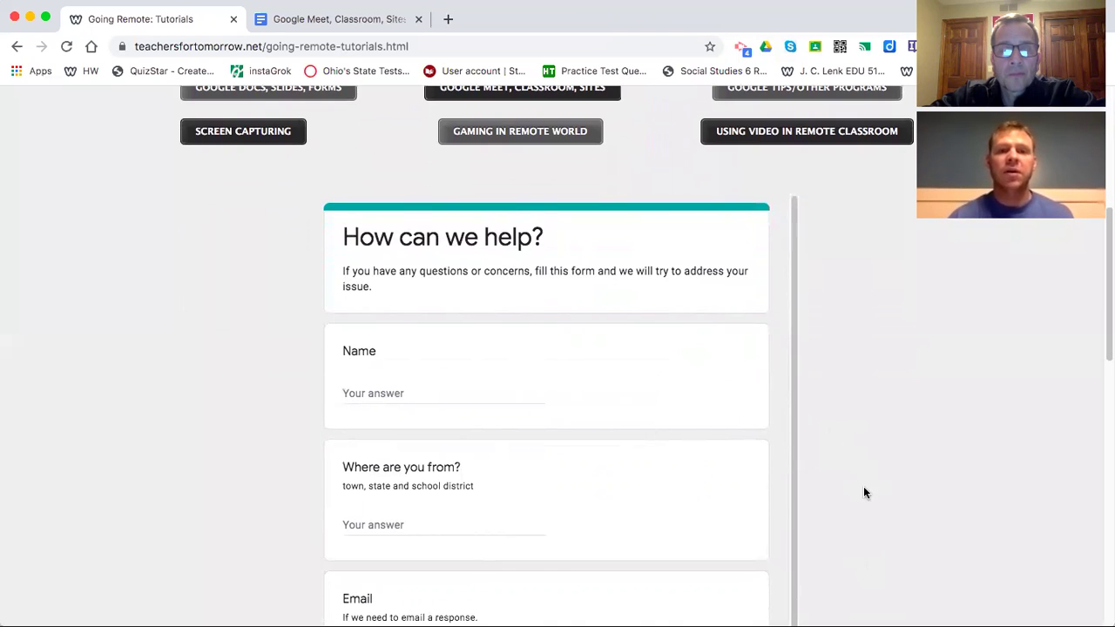
pyautogui.scroll(-4, 864, 491)
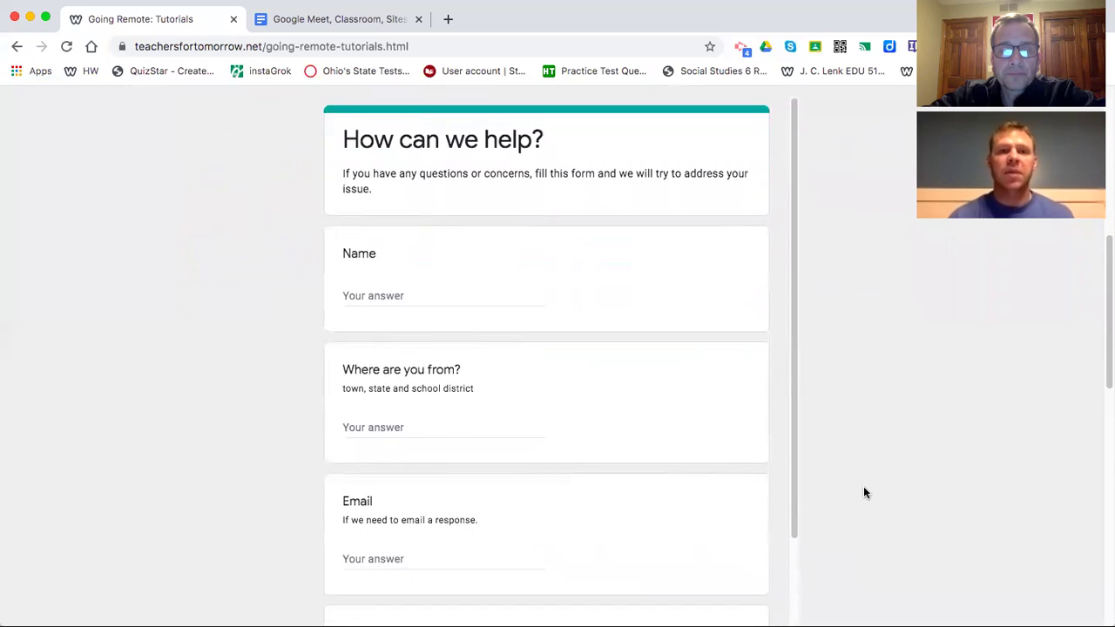
pyautogui.scroll(-1, 863, 493)
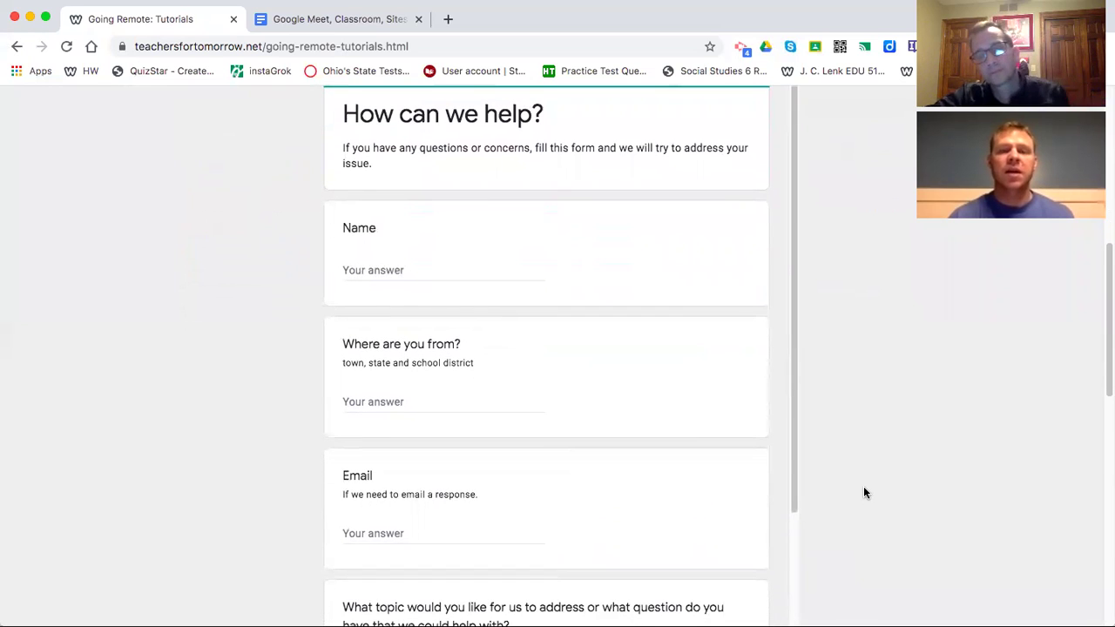
pyautogui.scroll(-7, 864, 492)
pyautogui.scroll(5, 864, 492)
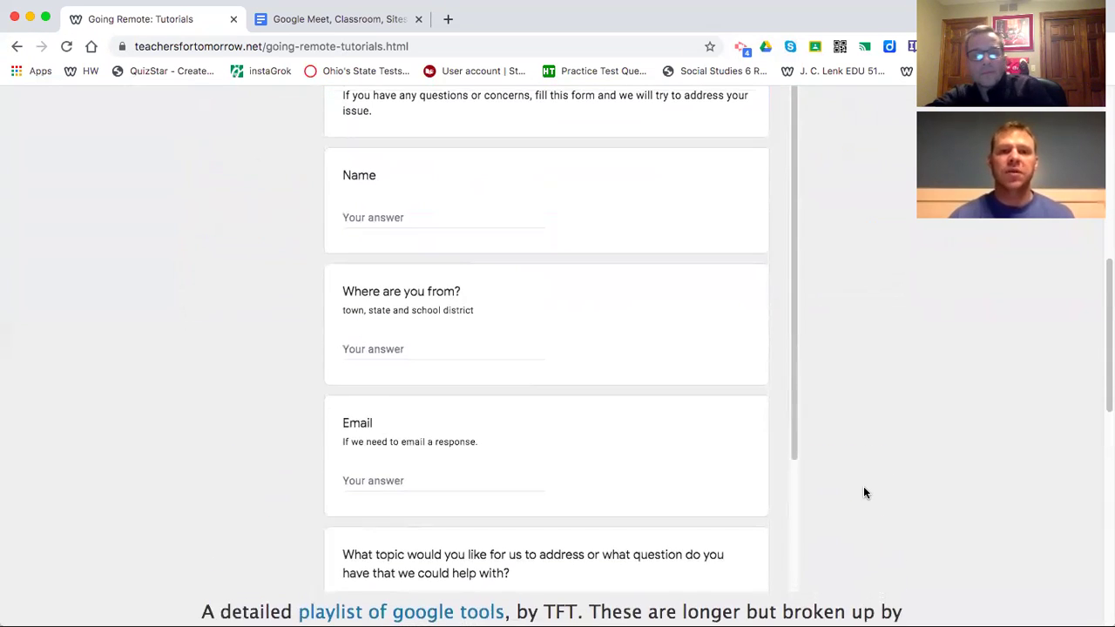
pyautogui.scroll(1, 863, 493)
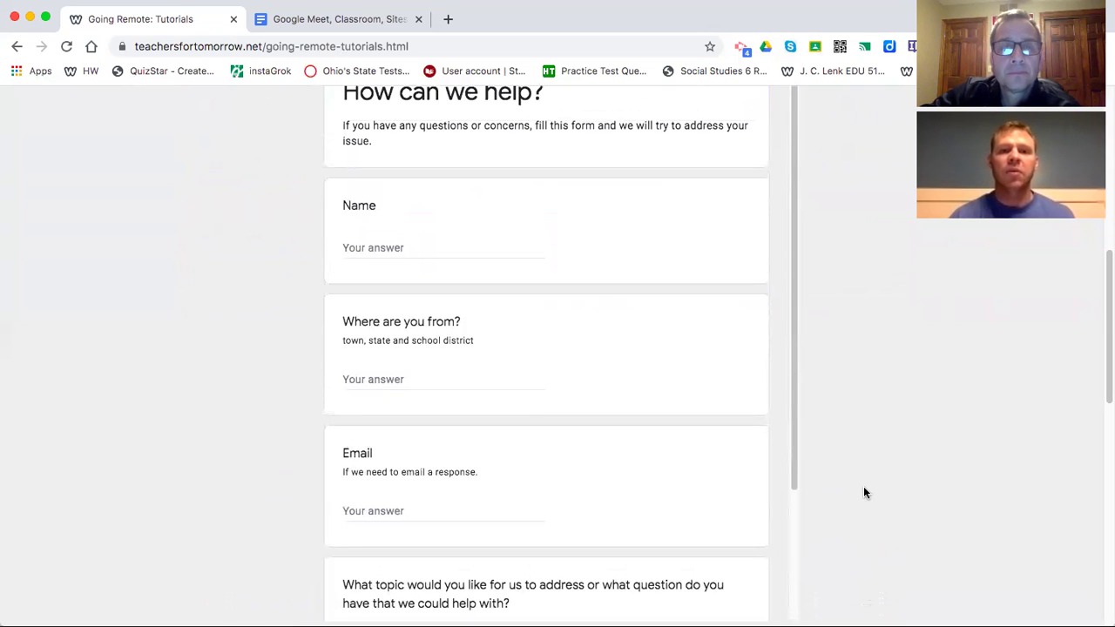
pyautogui.scroll(-3, 692, 437)
pyautogui.scroll(-2, 691, 437)
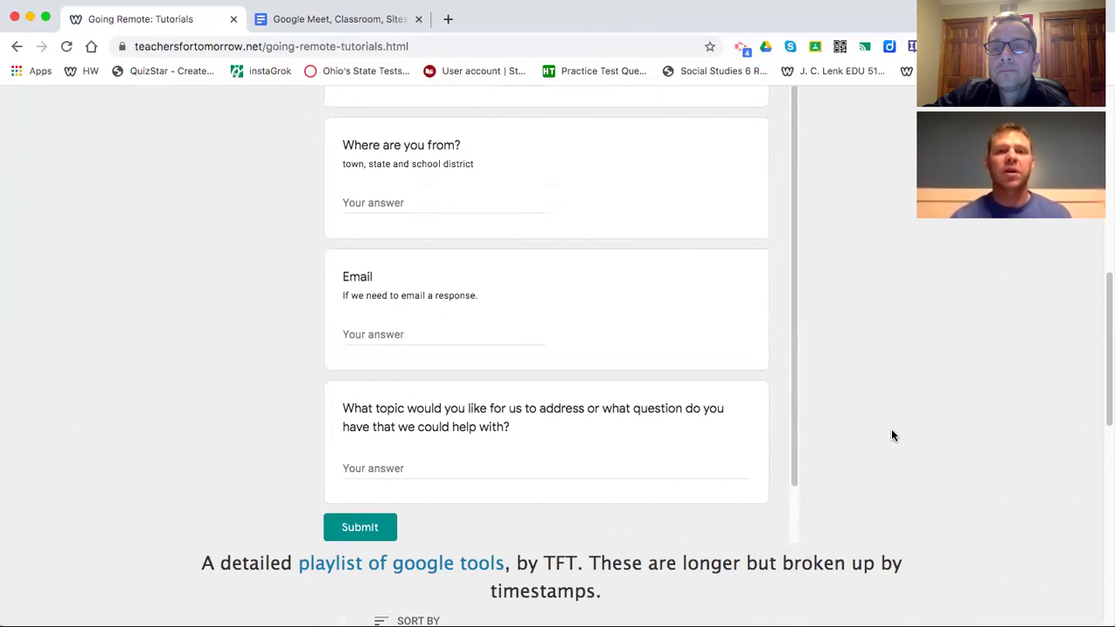
# - Scroll through the embedded Google tools YouTube playlist, then back up to the question form
pyautogui.scroll(-3, 891, 428)
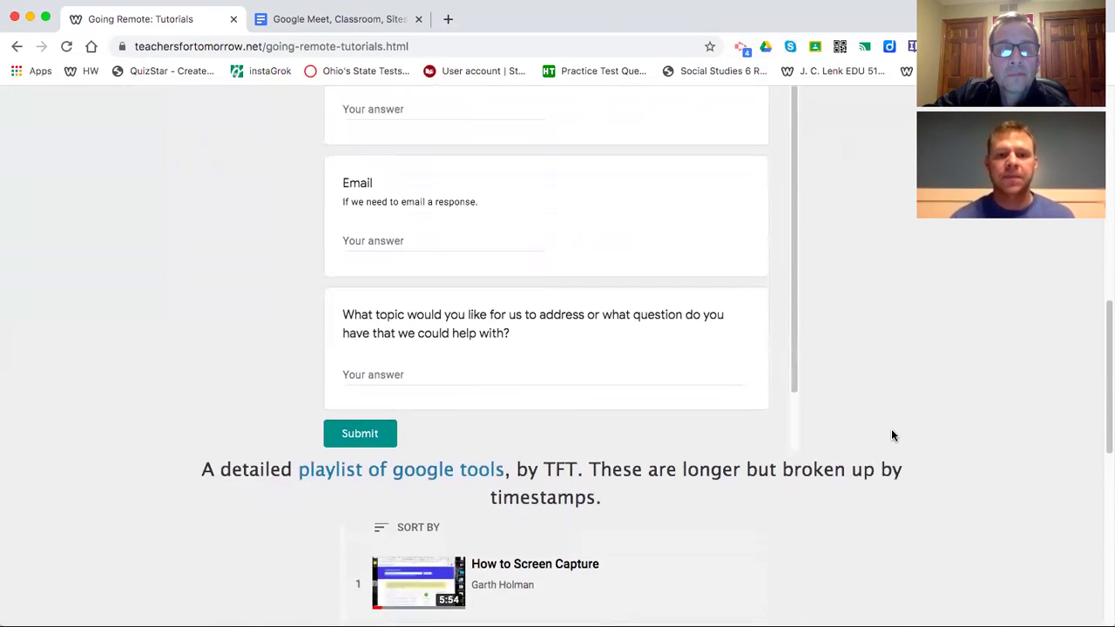
pyautogui.scroll(-3, 892, 435)
pyautogui.scroll(-3, 891, 434)
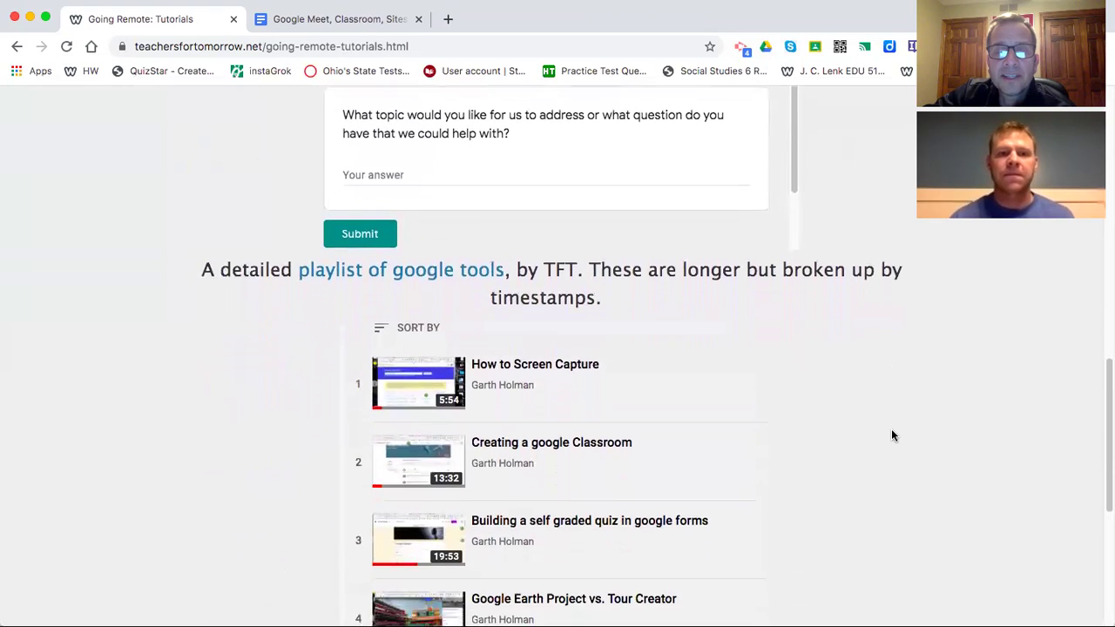
pyautogui.scroll(-4, 891, 435)
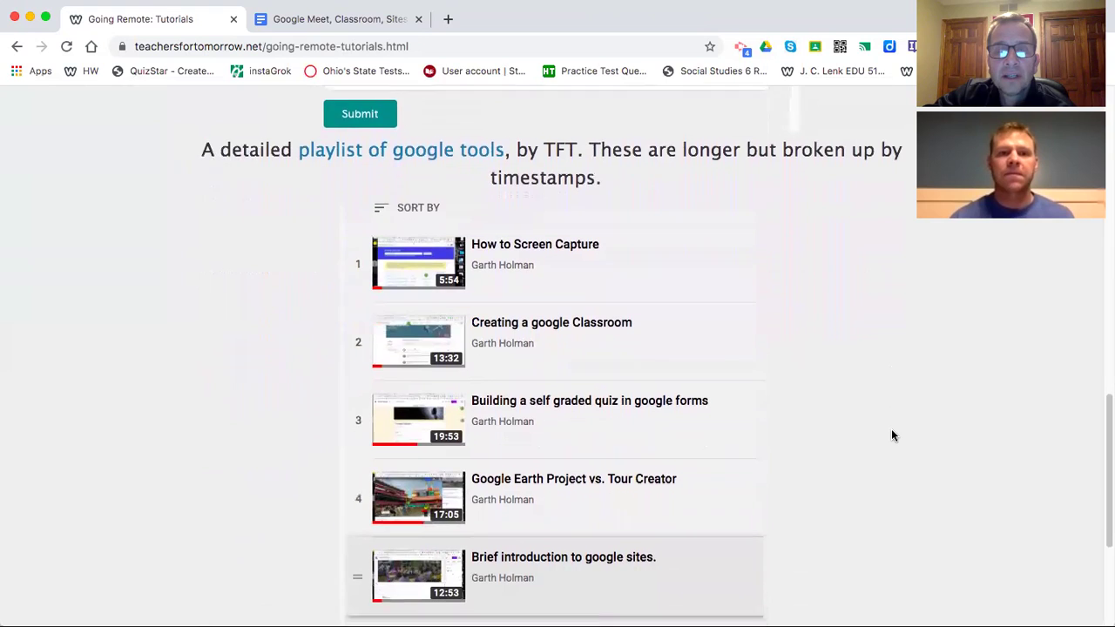
pyautogui.scroll(-1, 891, 435)
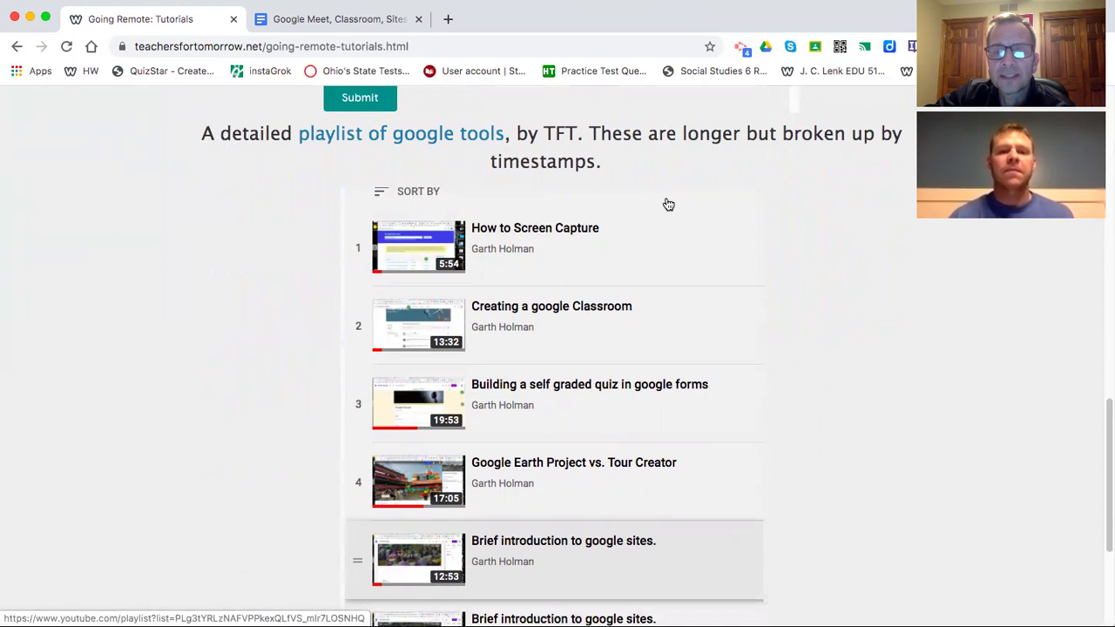
pyautogui.scroll(2, 668, 203)
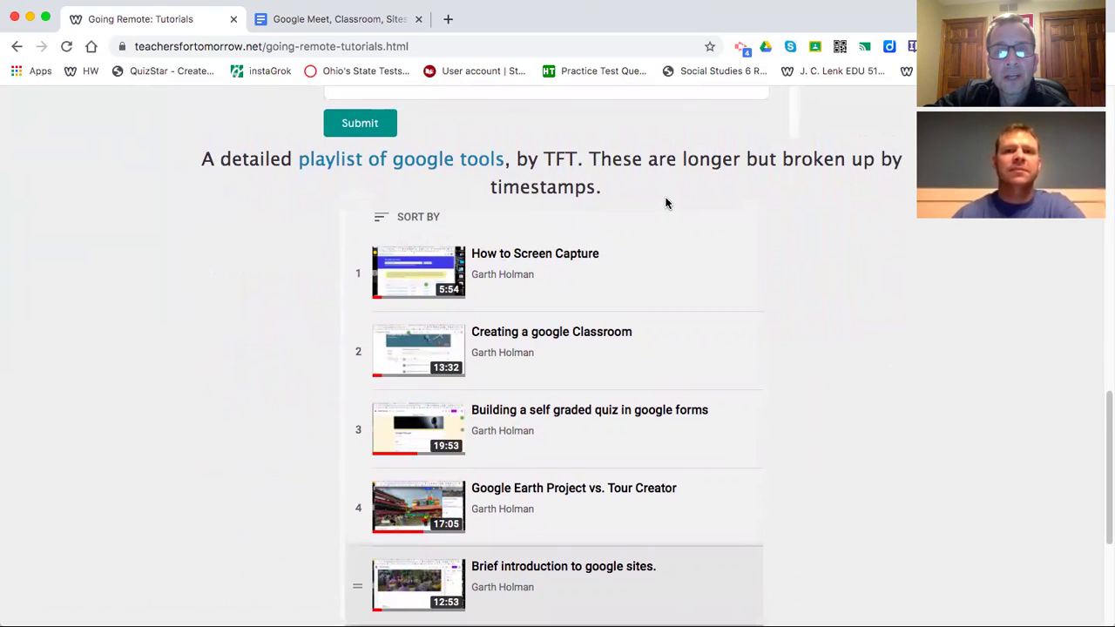
pyautogui.scroll(10, 666, 203)
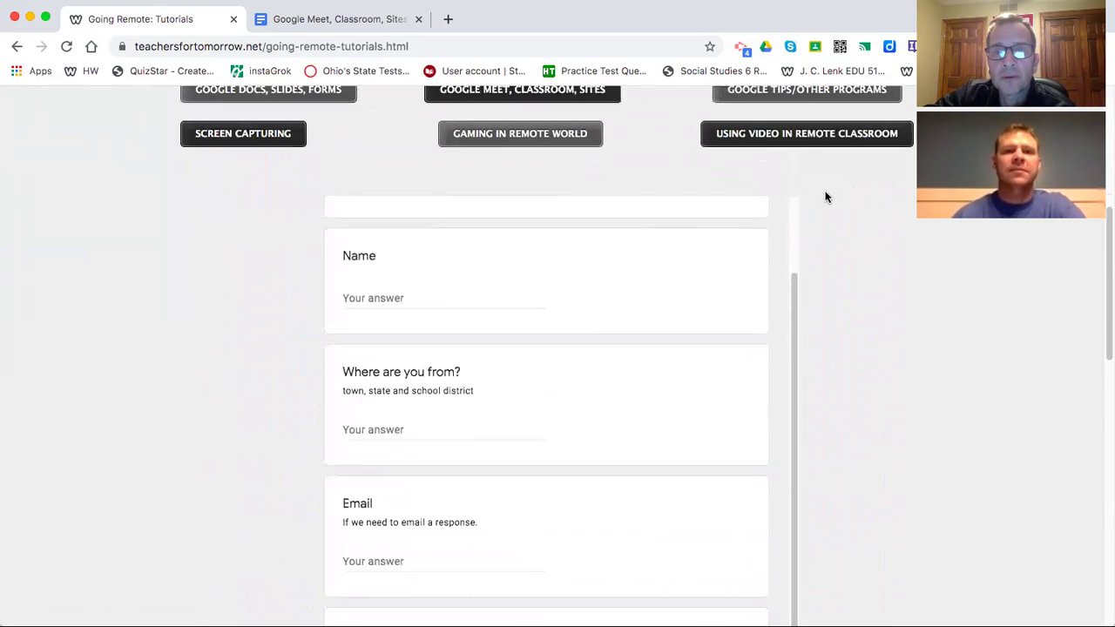
pyautogui.scroll(5, 826, 196)
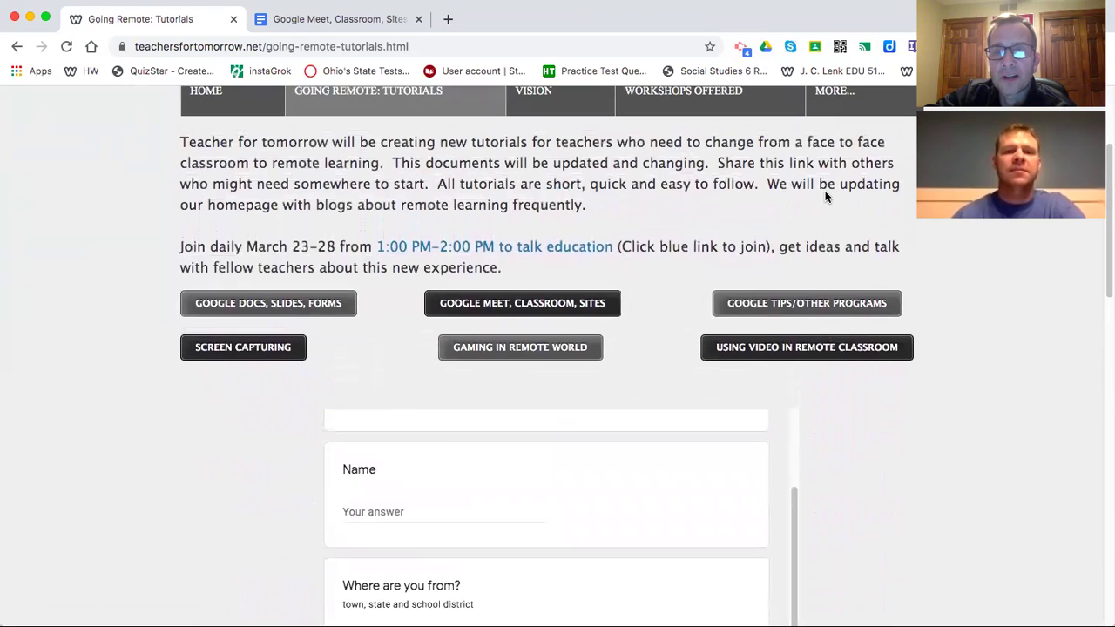
pyautogui.click(481, 251)
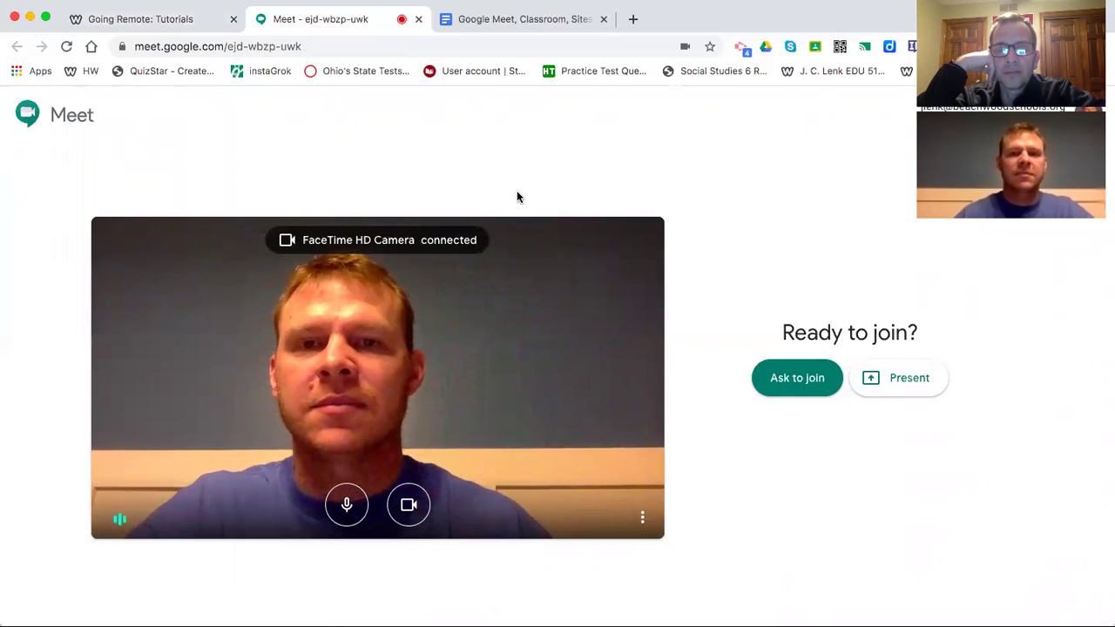
pyautogui.click(418, 19)
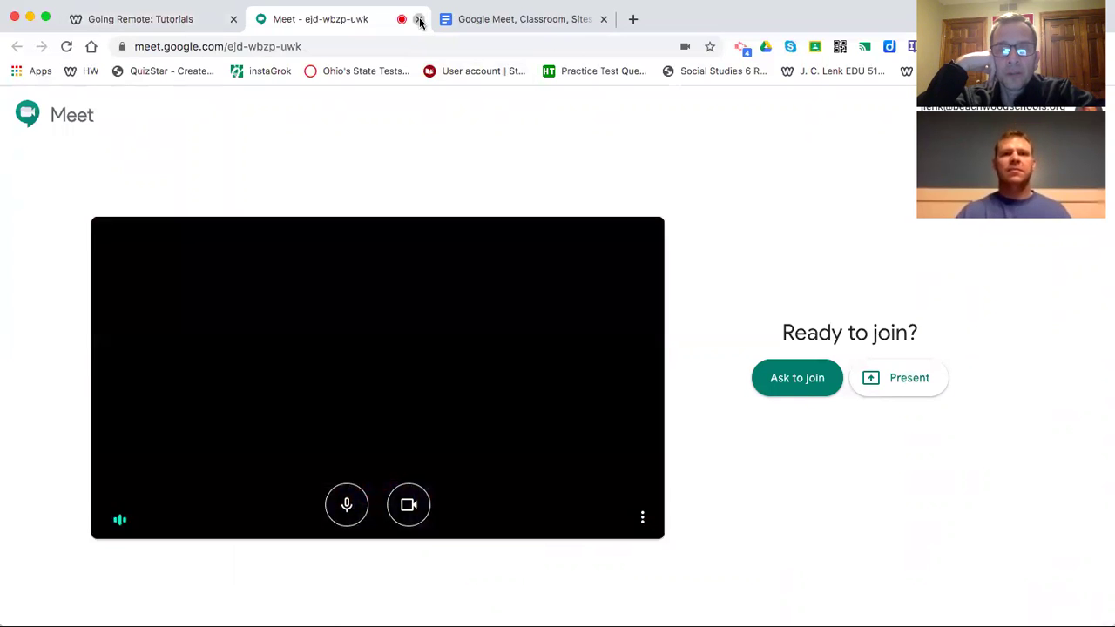
pyautogui.scroll(1, 671, 292)
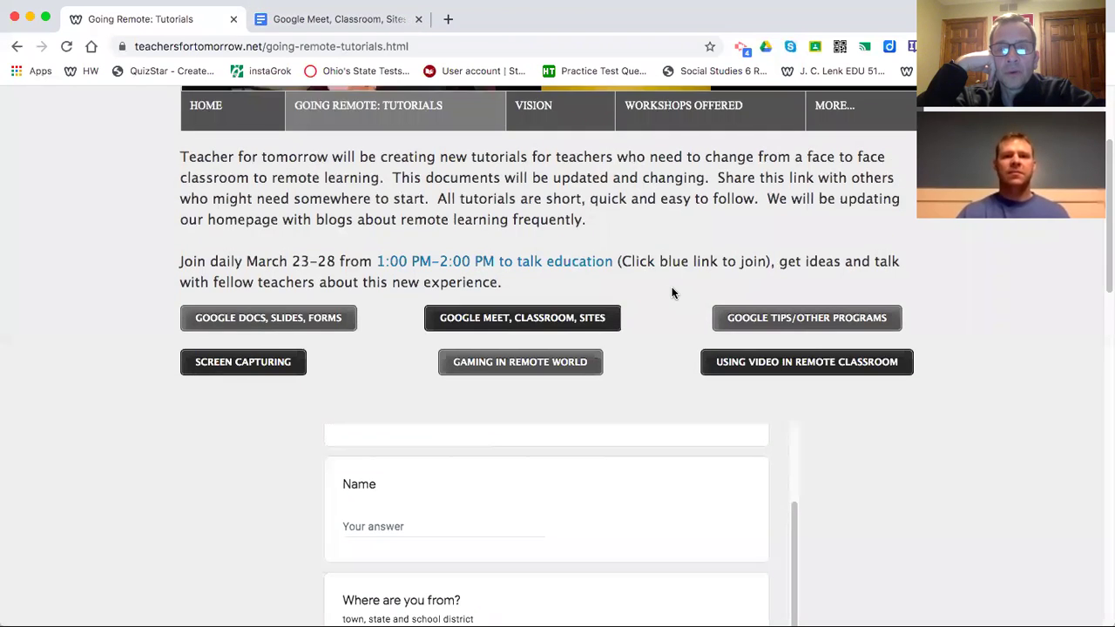
# - Scroll back up to the page's header banner and search box
pyautogui.scroll(3, 671, 293)
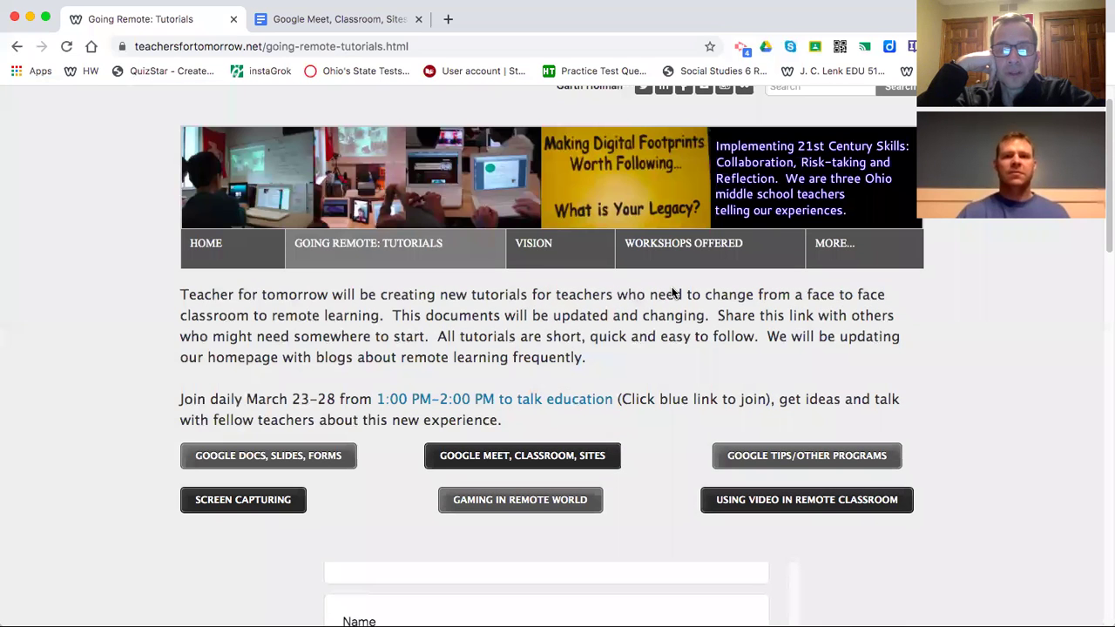